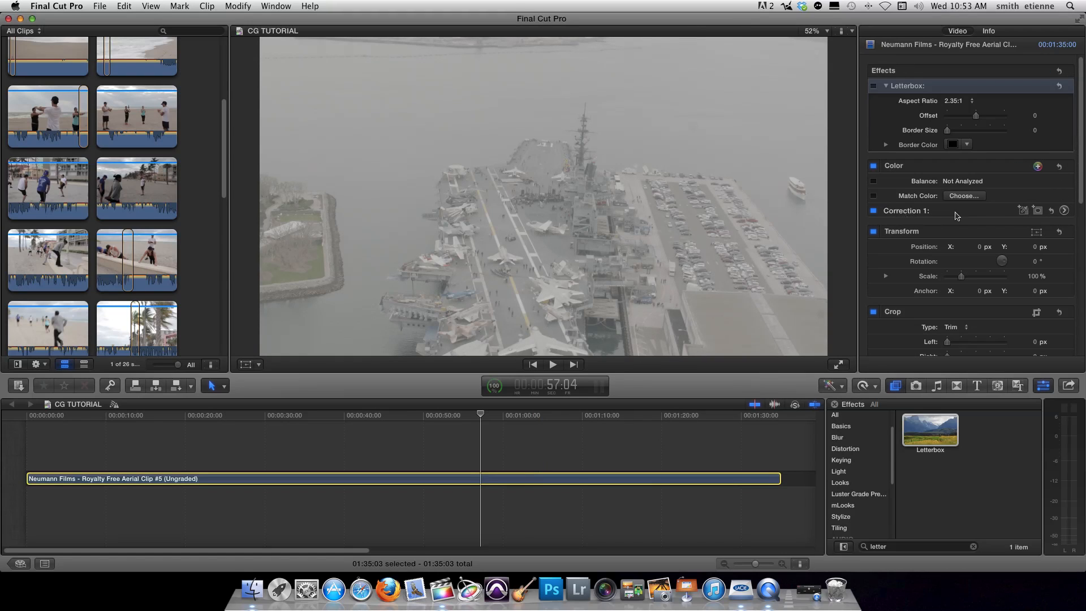
- Add two more color corrections to the clip and set Correction 1's exposure to 13% global, -69% shadows, -33% midtones and 26% highlights
left_click(1039, 166)
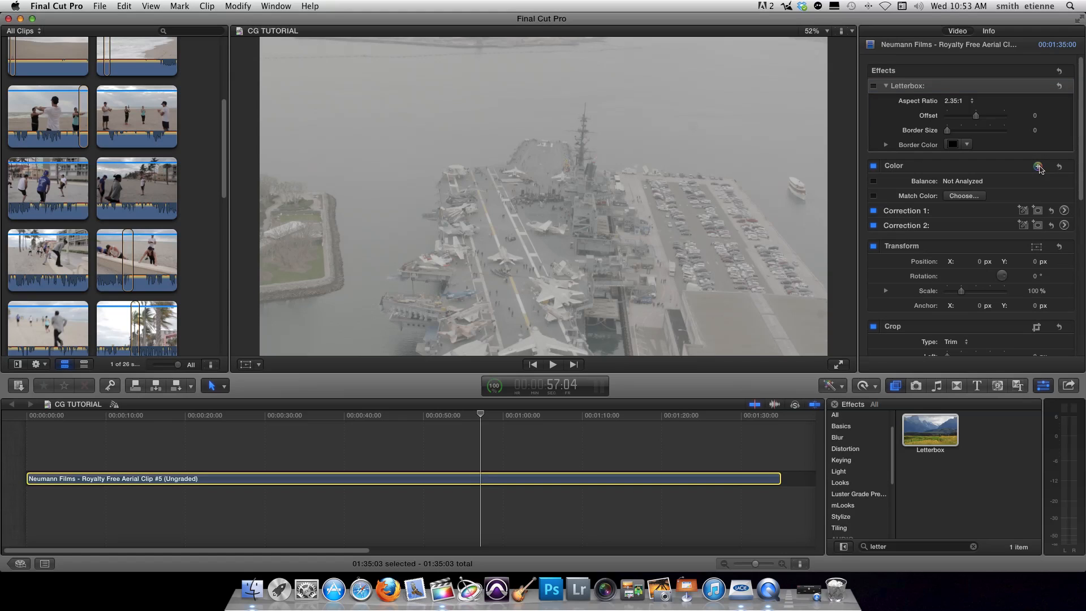
left_click(1039, 166)
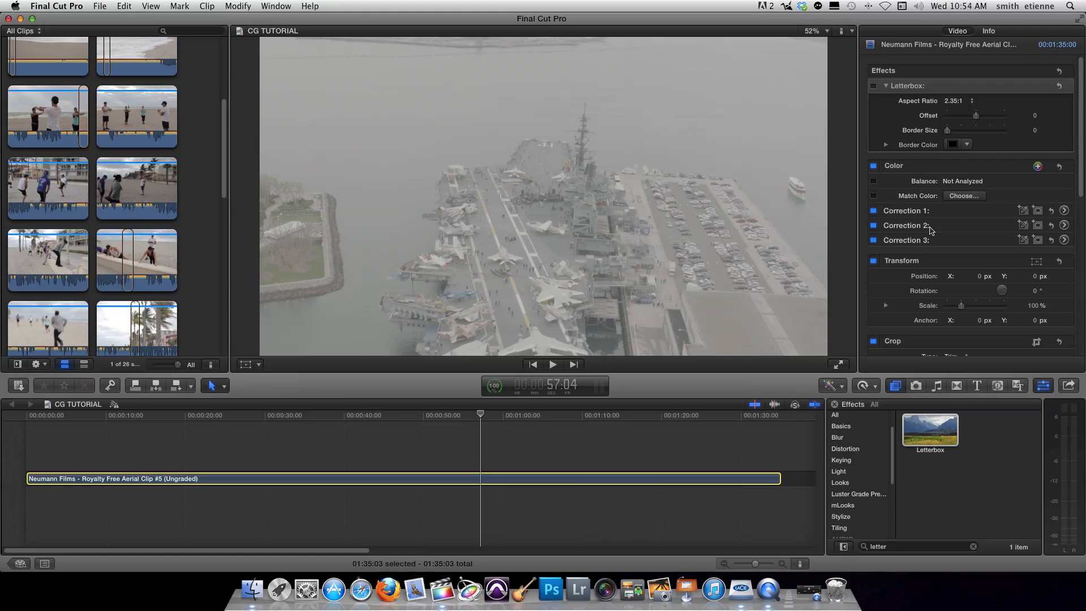
left_click(1065, 211)
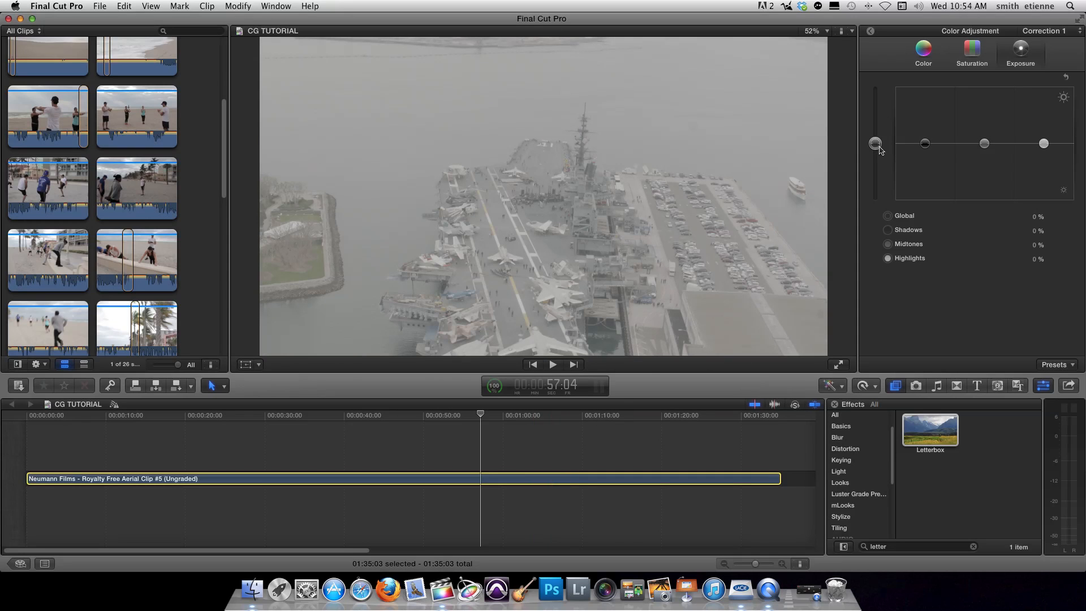
left_click_drag(878, 148, 880, 141)
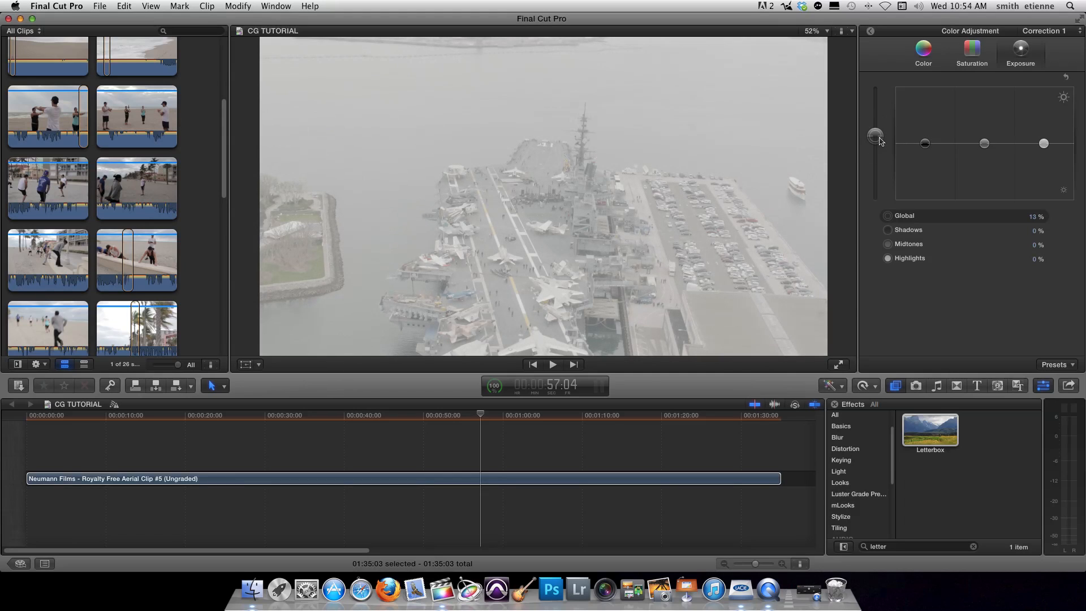
left_click(926, 144)
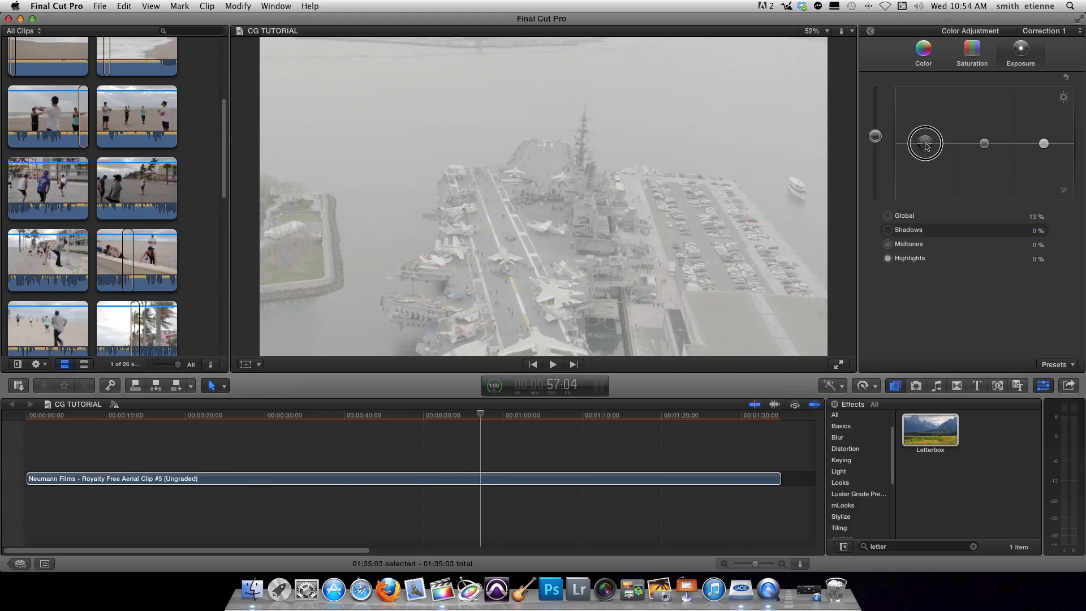
left_click_drag(926, 146, 923, 185)
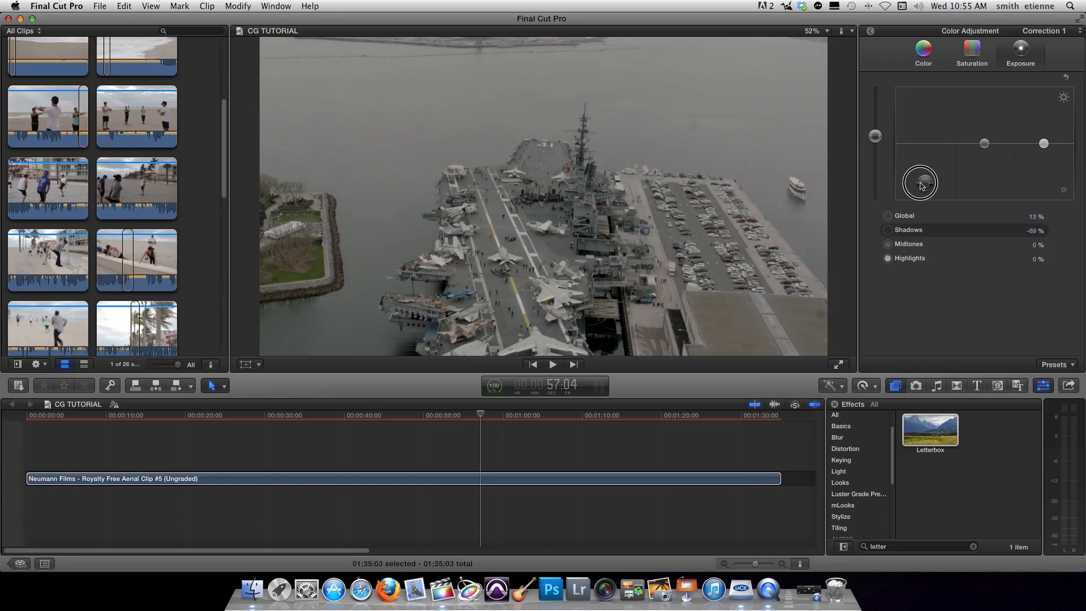
left_click_drag(920, 183, 920, 182)
left_click_drag(987, 147, 985, 164)
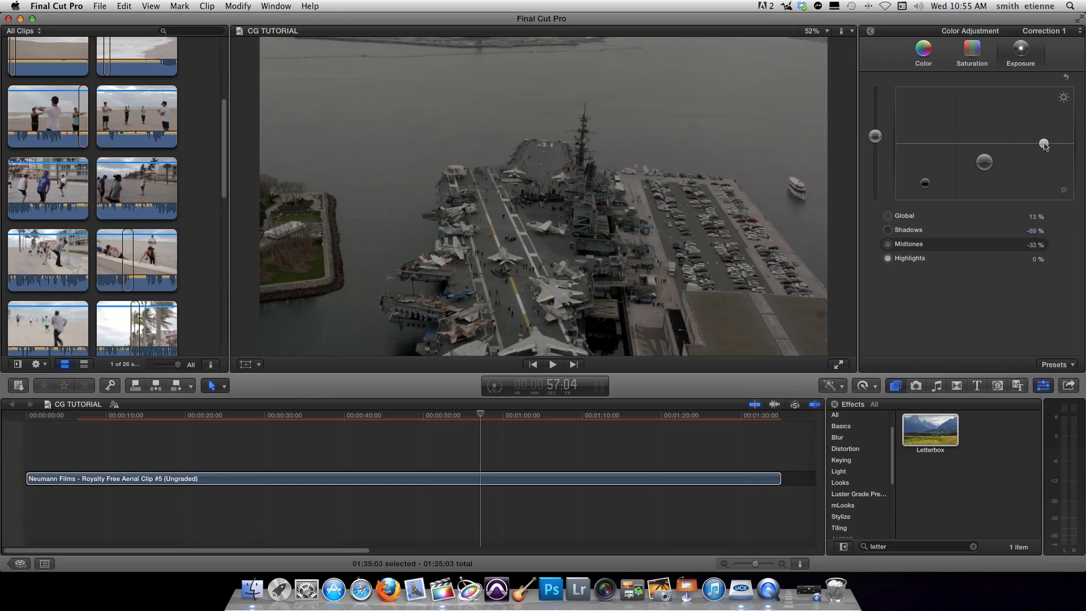
left_click_drag(1045, 146, 1045, 129)
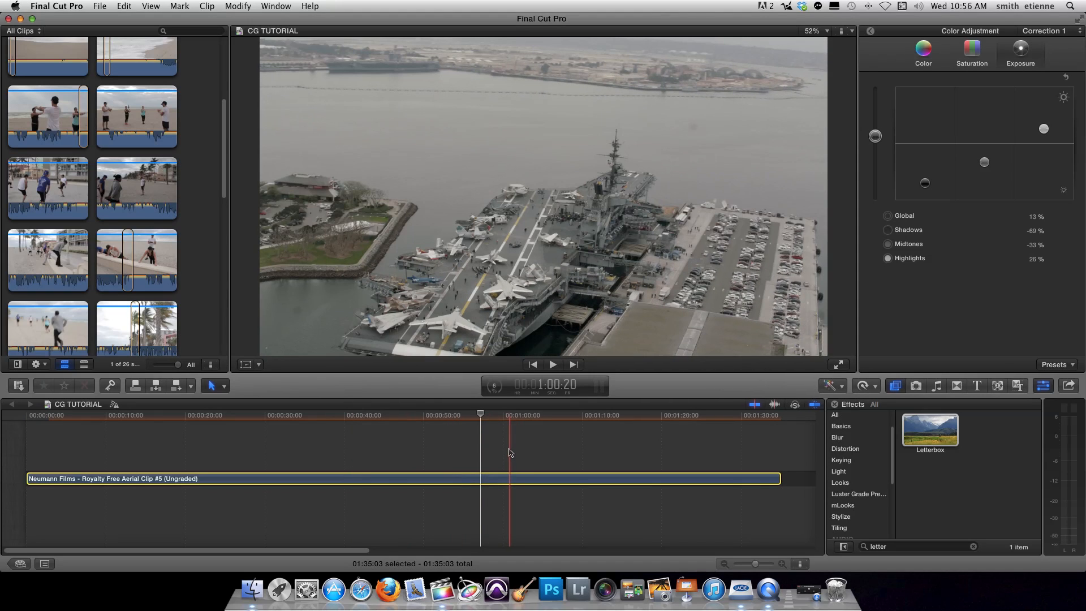
- Raise Correction 1's saturation to 59% global, 50% shadows and 54% midtones
left_click(978, 65)
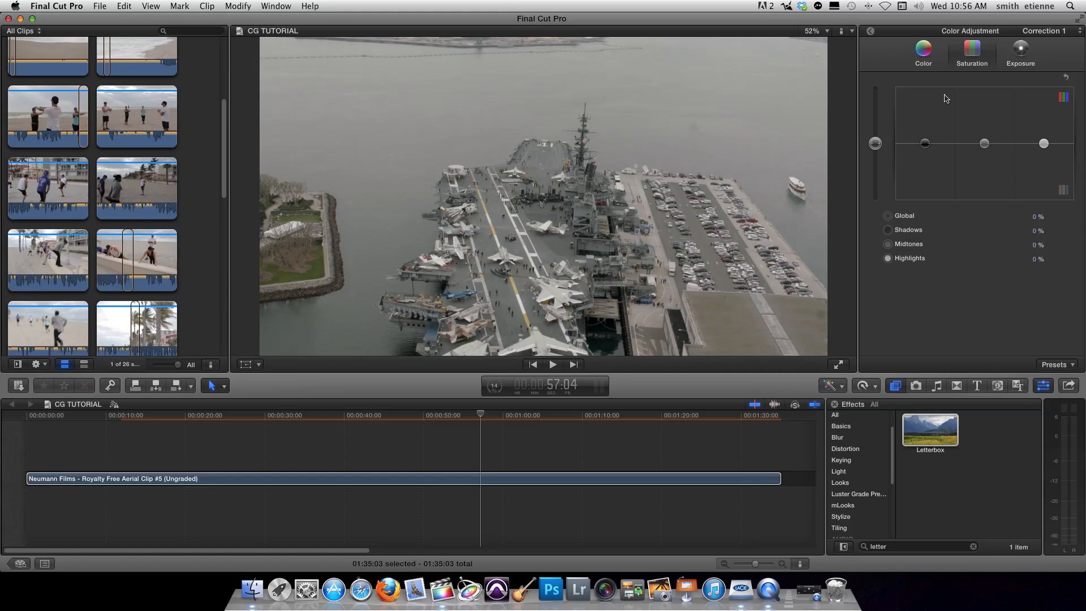
left_click_drag(875, 144, 883, 112)
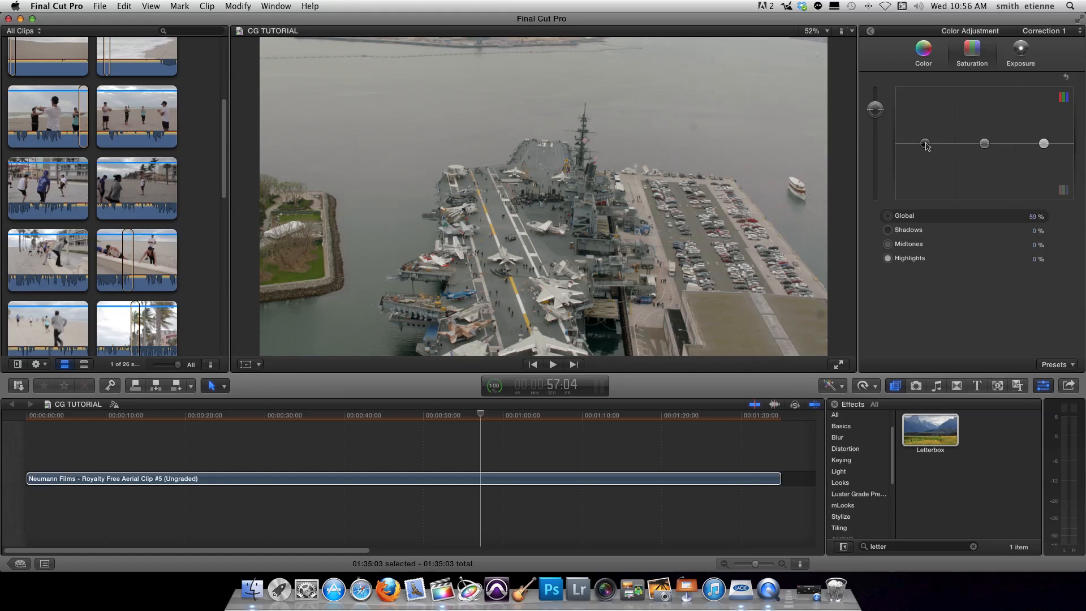
left_click_drag(926, 146, 928, 113)
left_click_drag(984, 147, 987, 120)
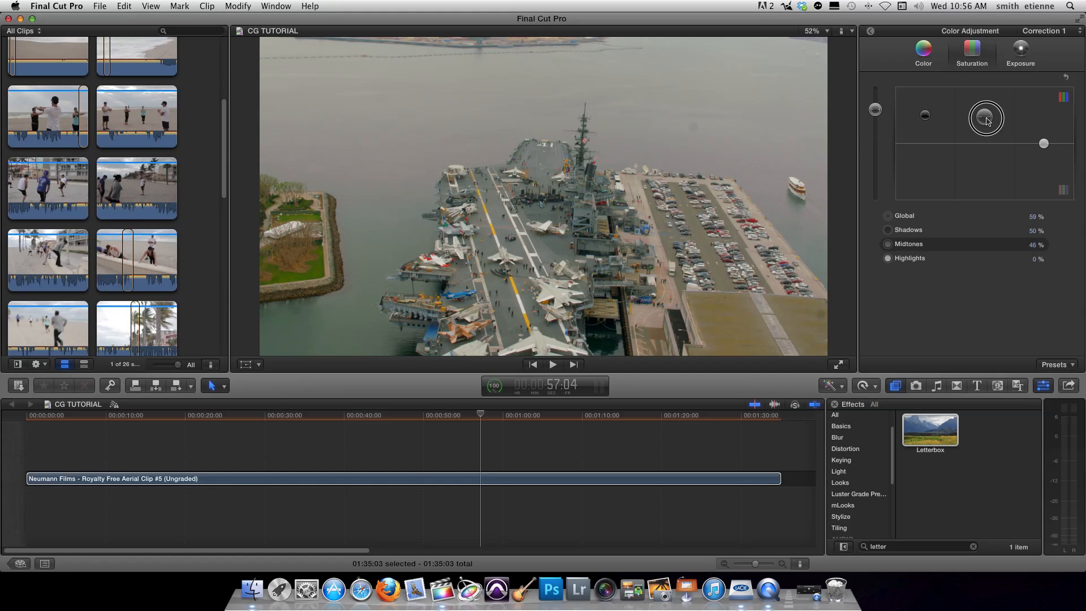
left_click_drag(987, 121, 989, 116)
left_click_drag(988, 117, 986, 116)
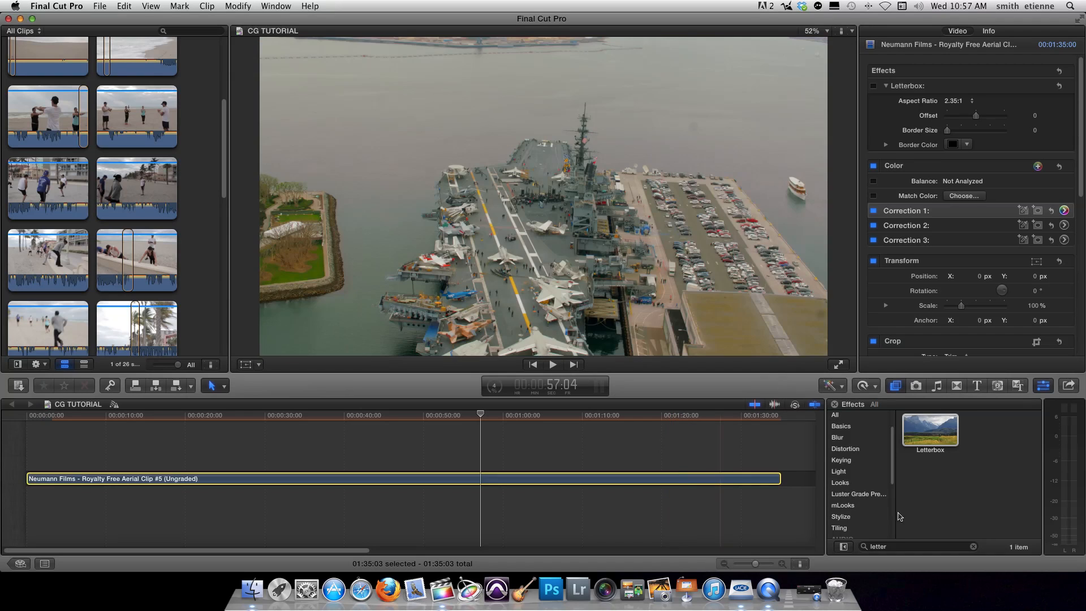
- In Correction 2, tint the shadows blue at 206° and 5%, and set the global color to 63° and -5%
left_click(933, 231)
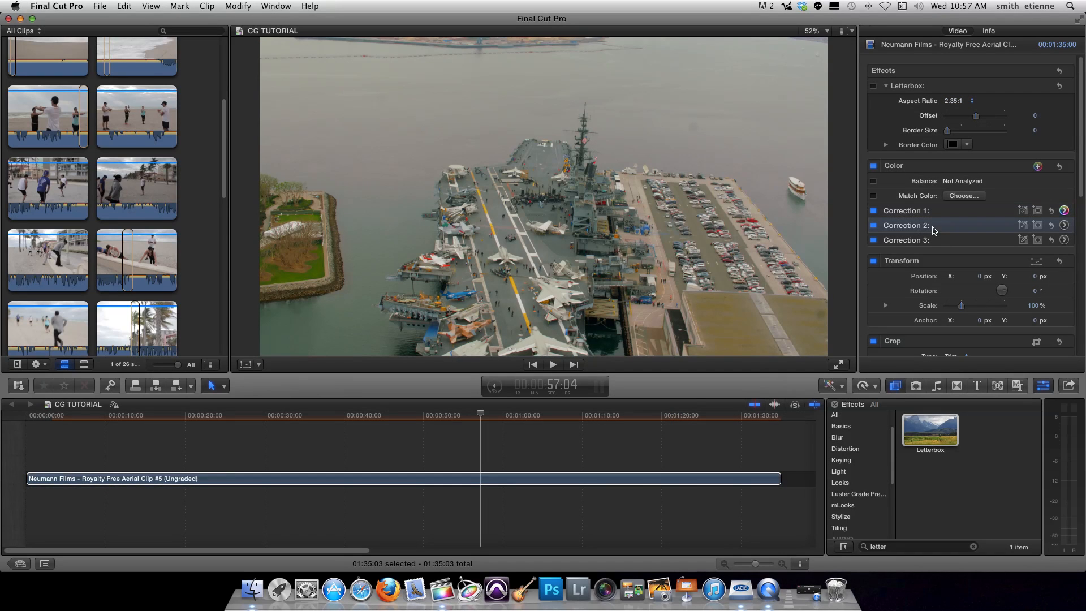
left_click(1065, 225)
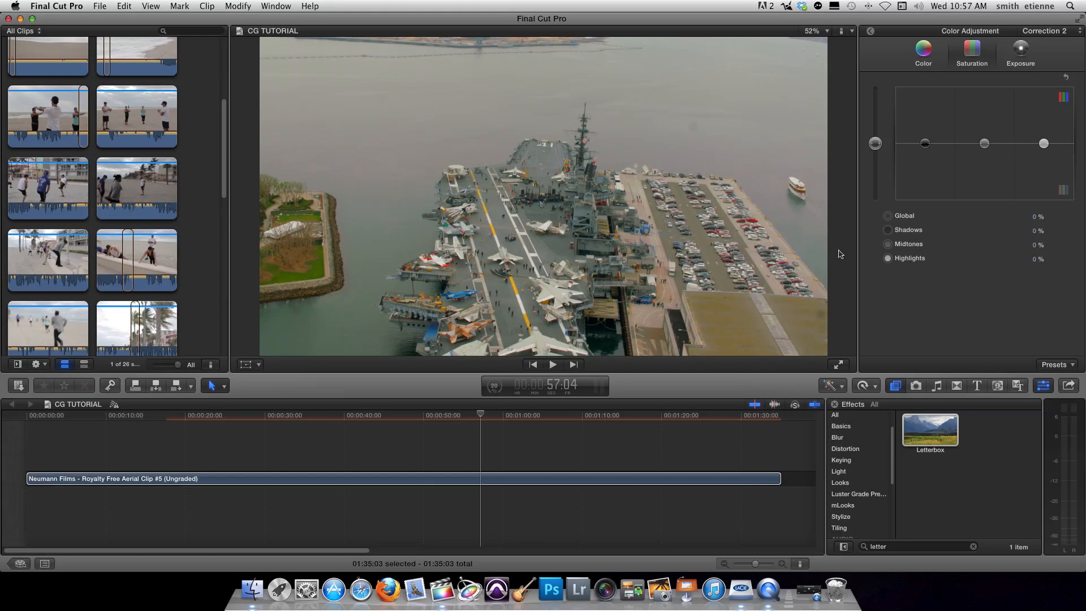
left_click(552, 424)
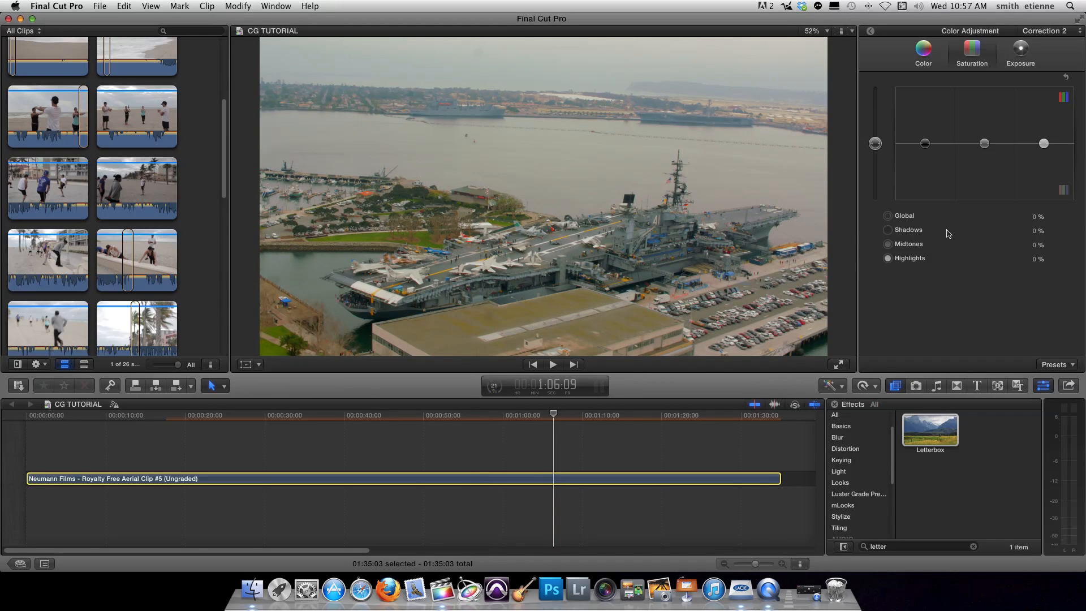
left_click(926, 67)
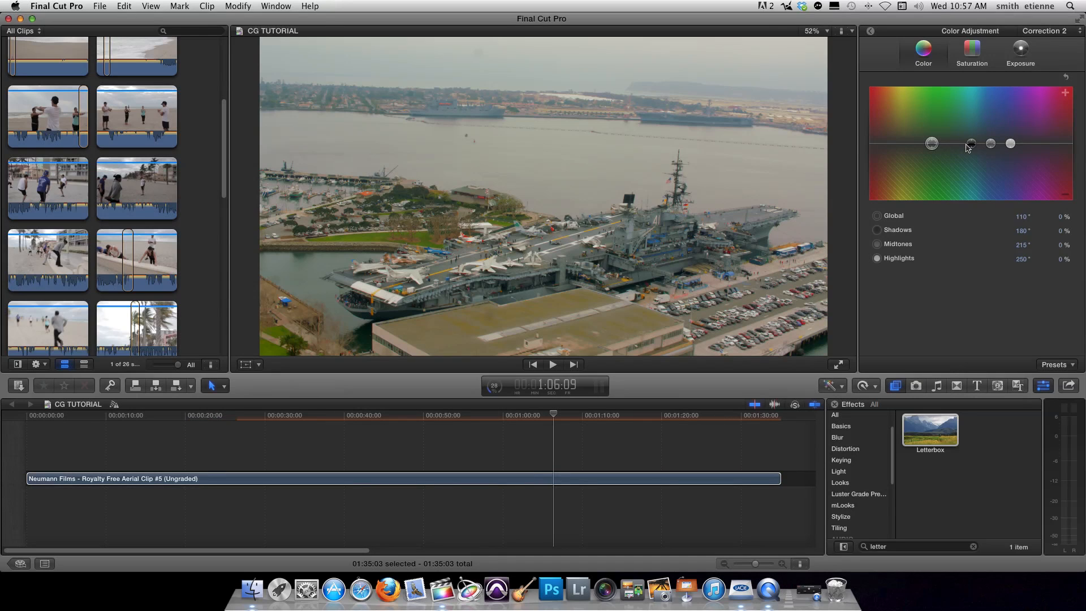
left_click(972, 146)
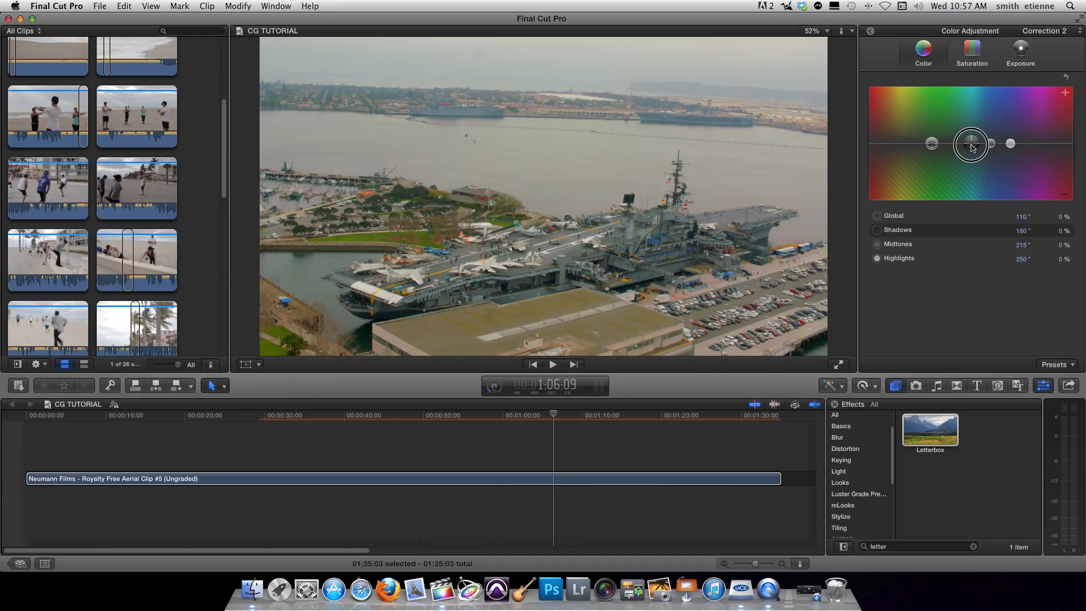
left_click_drag(973, 148, 987, 144)
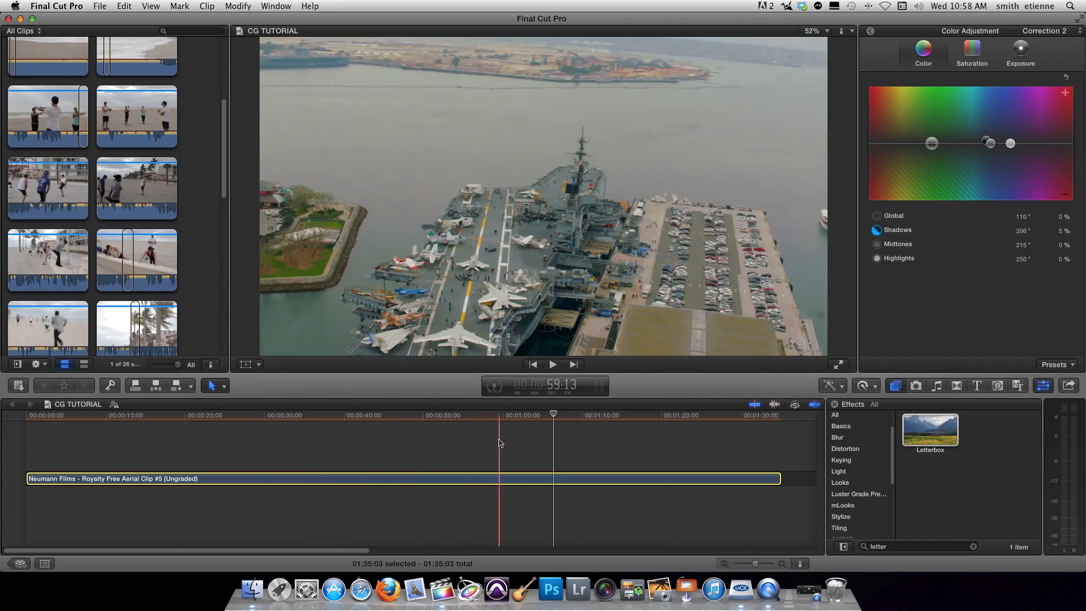
left_click(572, 424)
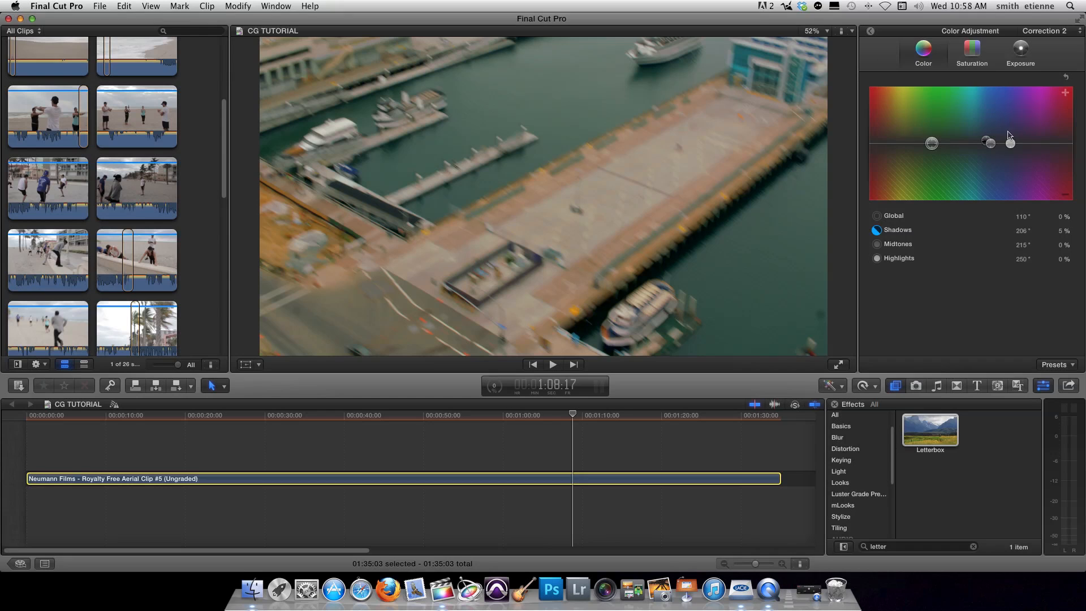
left_click_drag(935, 146, 910, 146)
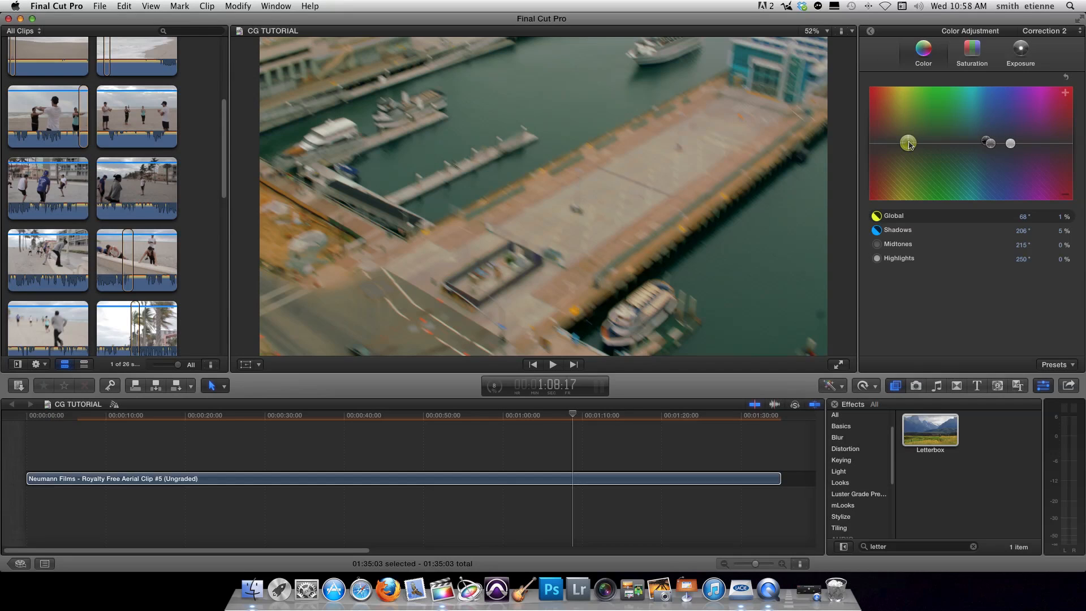
left_click_drag(910, 145, 907, 149)
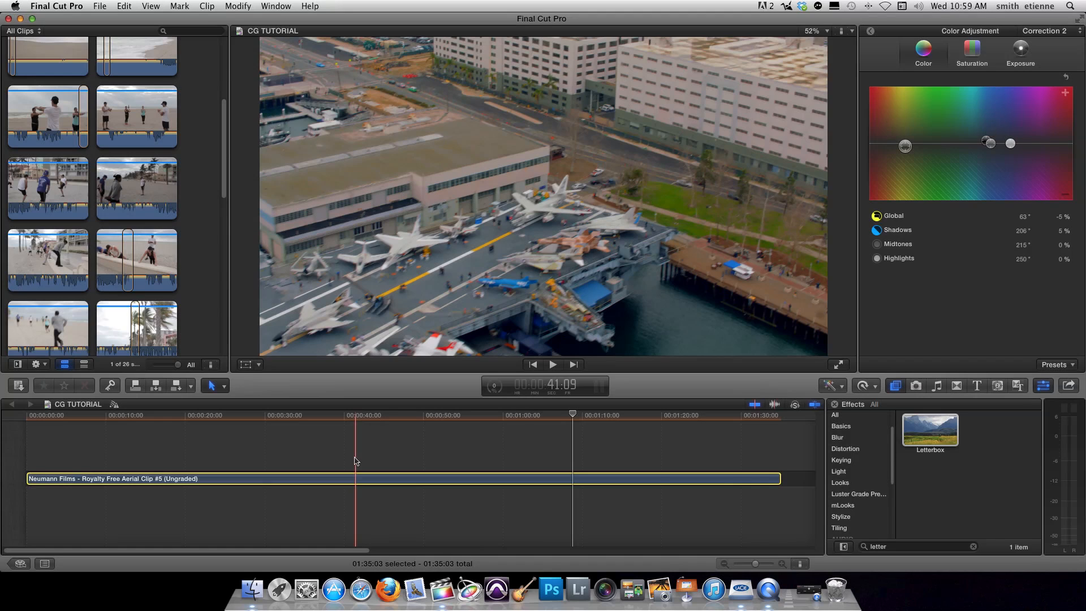
- In Correction 3, nudge the global color slightly within the green range, judging it on the aircraft carrier shot
left_click(870, 33)
left_click(1066, 242)
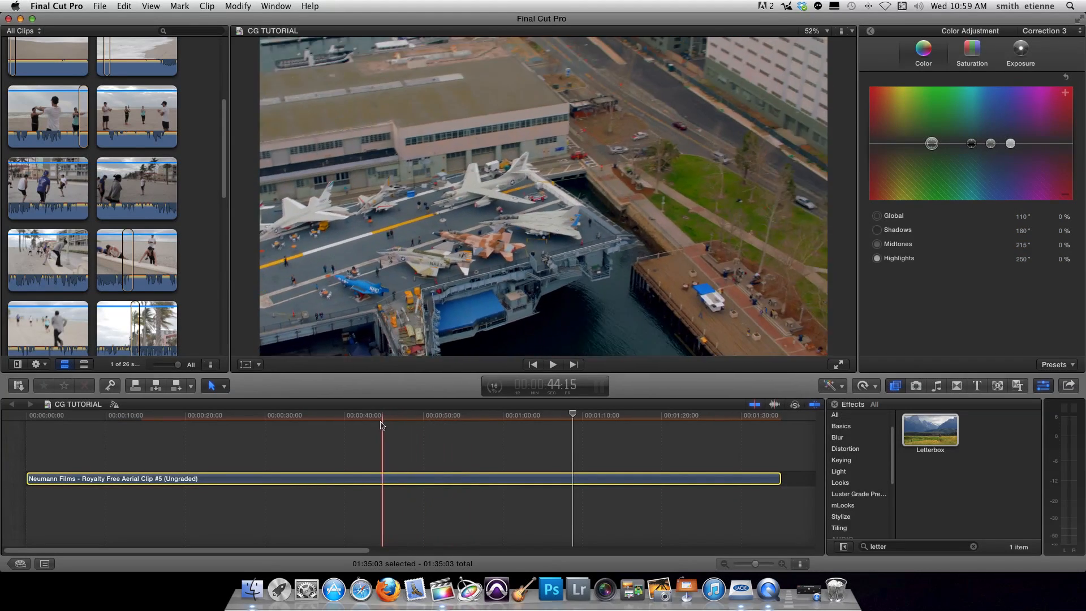
left_click(361, 421)
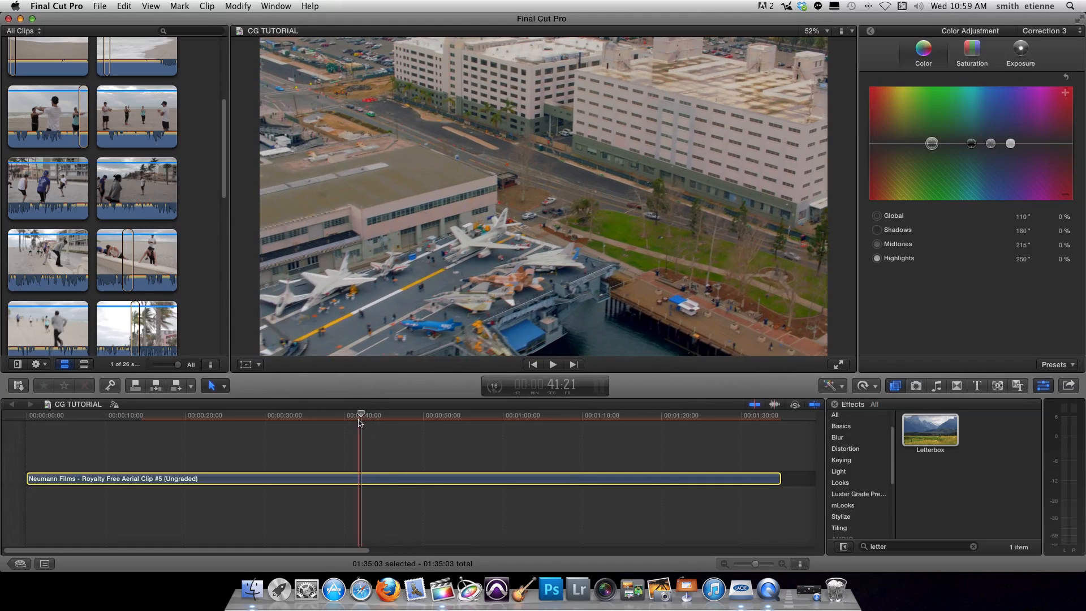
left_click(477, 418)
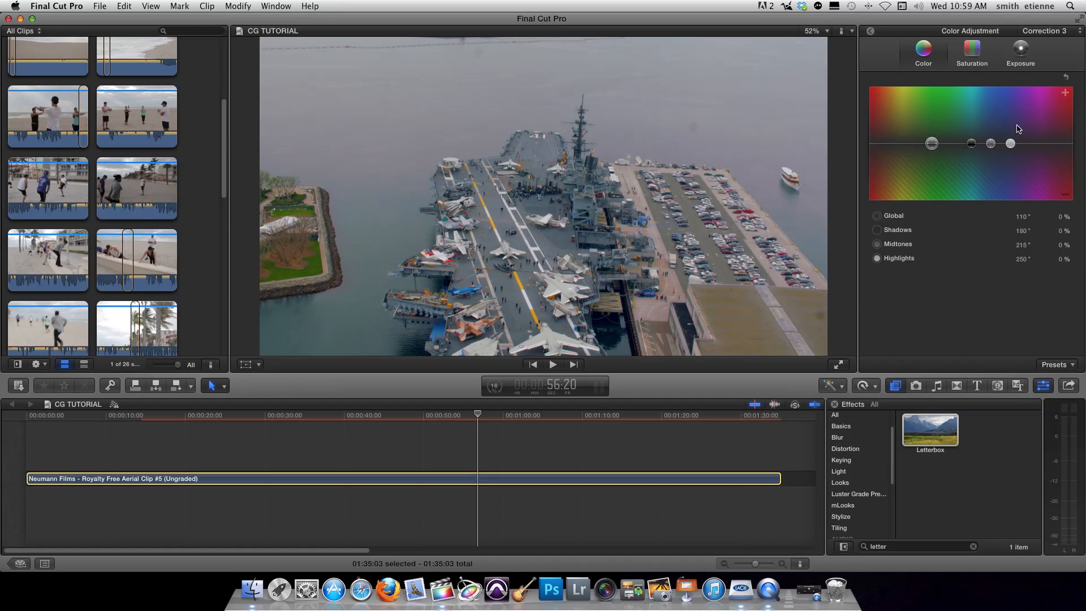
left_click_drag(932, 145, 937, 144)
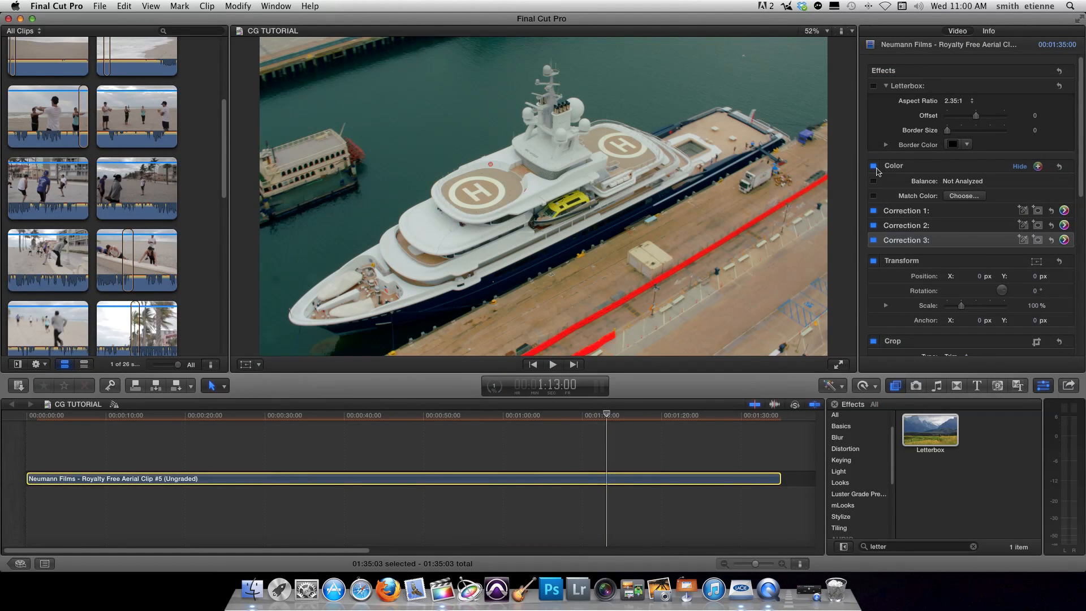
- Compare the clip with all color corrections off and on, and enable its 2.35:1 Letterbox effect
left_click(876, 168)
left_click(875, 166)
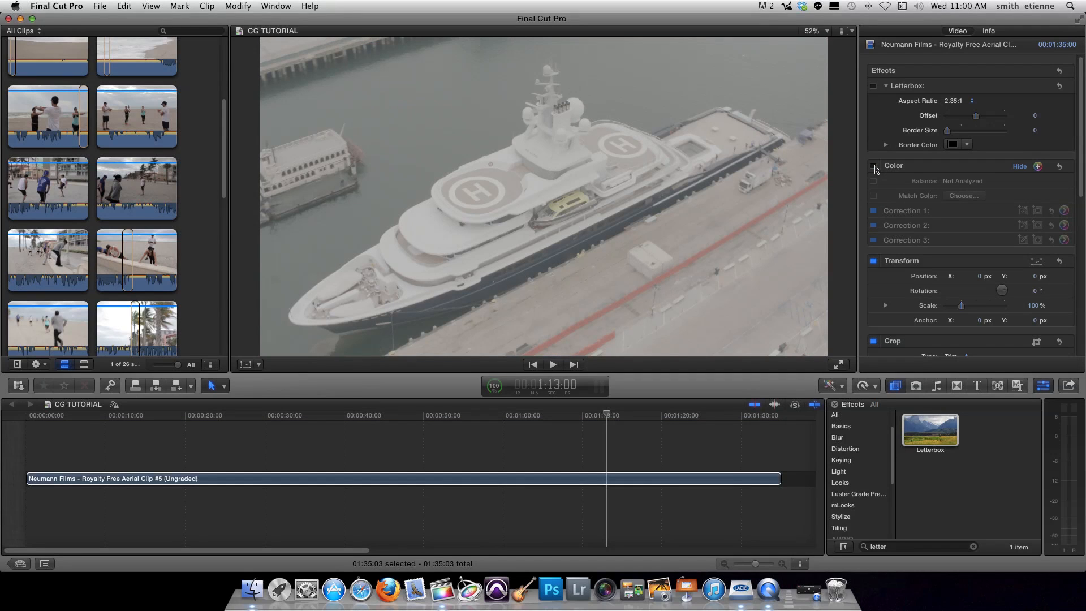
left_click(875, 167)
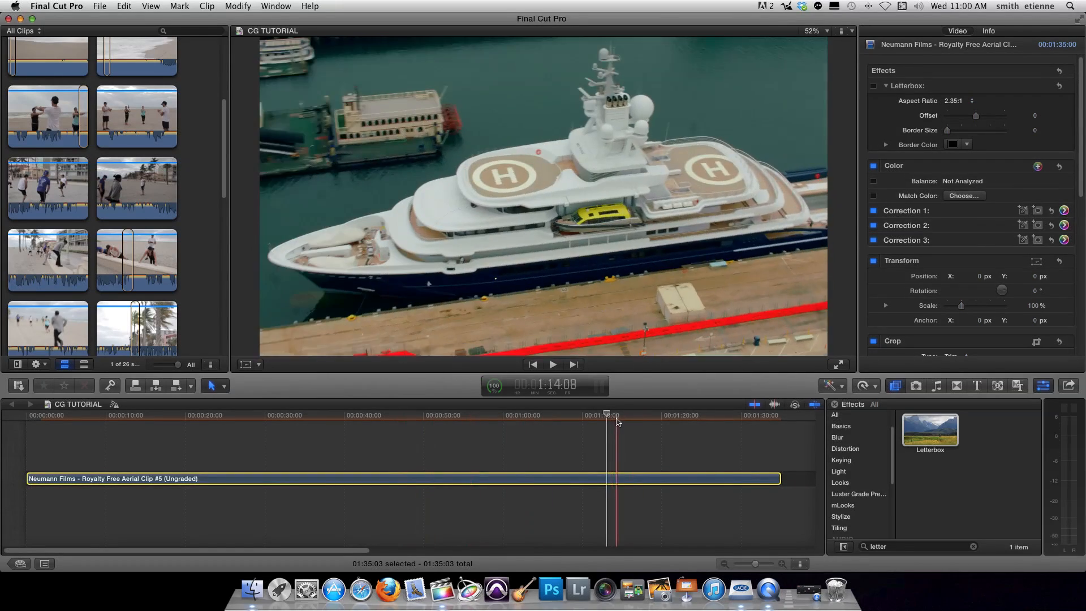
left_click(618, 435)
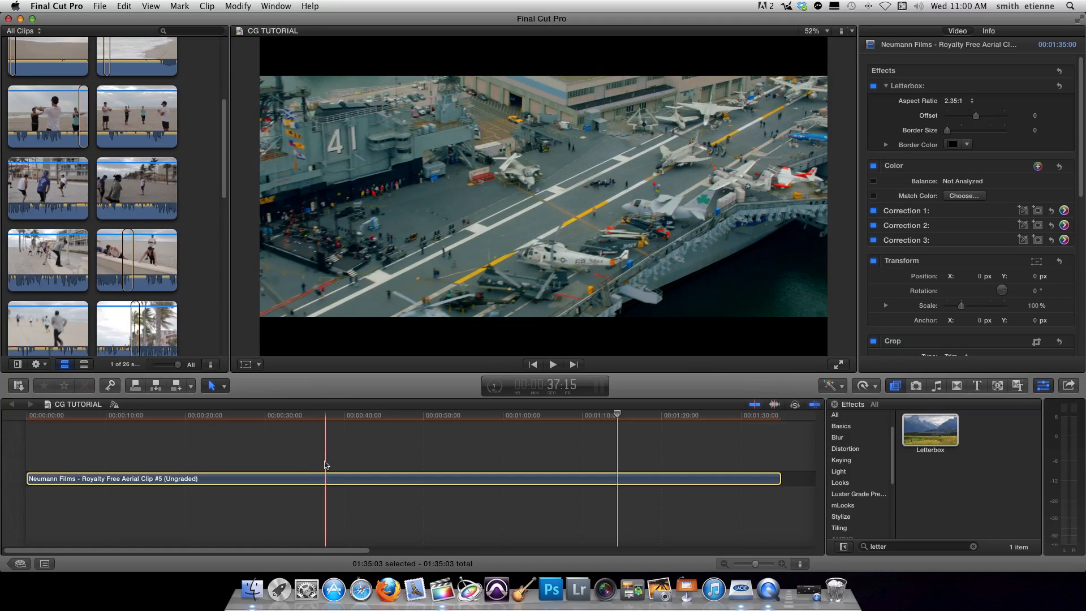
- Refine Correction 1's exposure to 20% global and -77% shadows, judging it on the carrier shot near 1:04
left_click(538, 455)
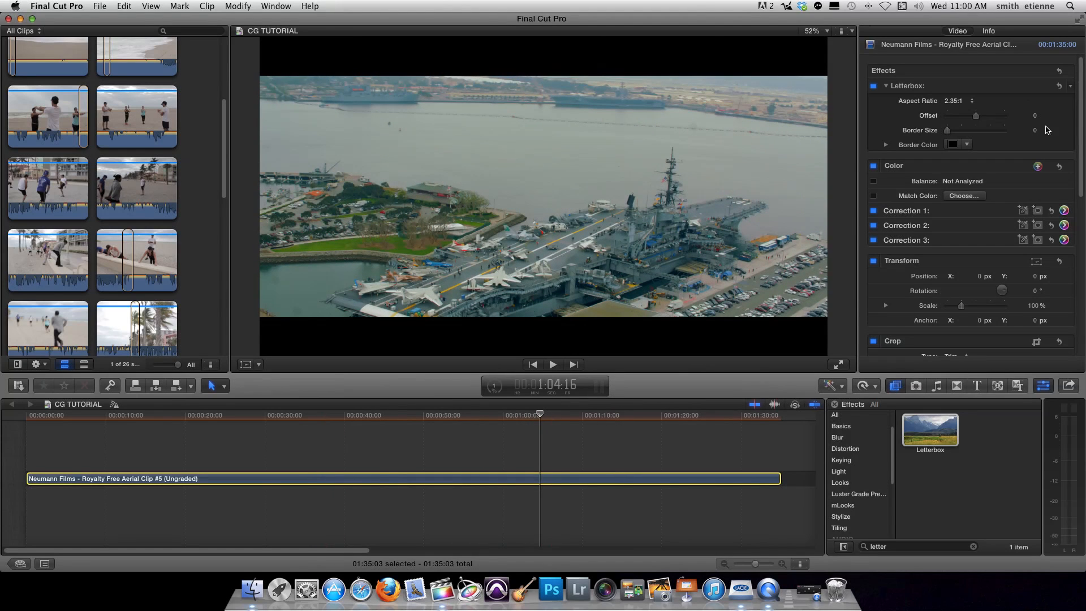
left_click(1065, 211)
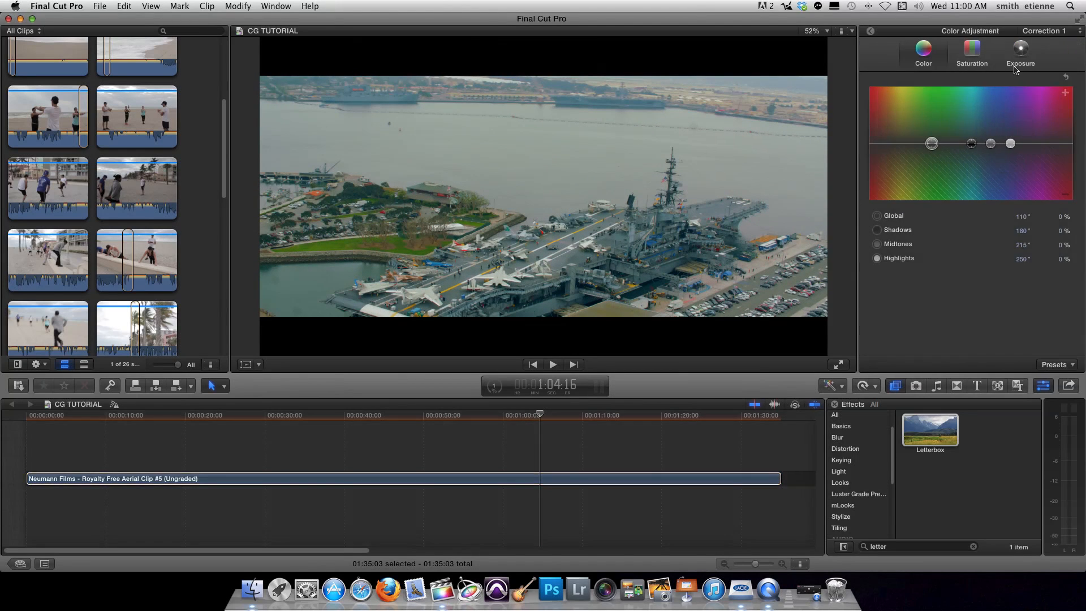
left_click(1016, 67)
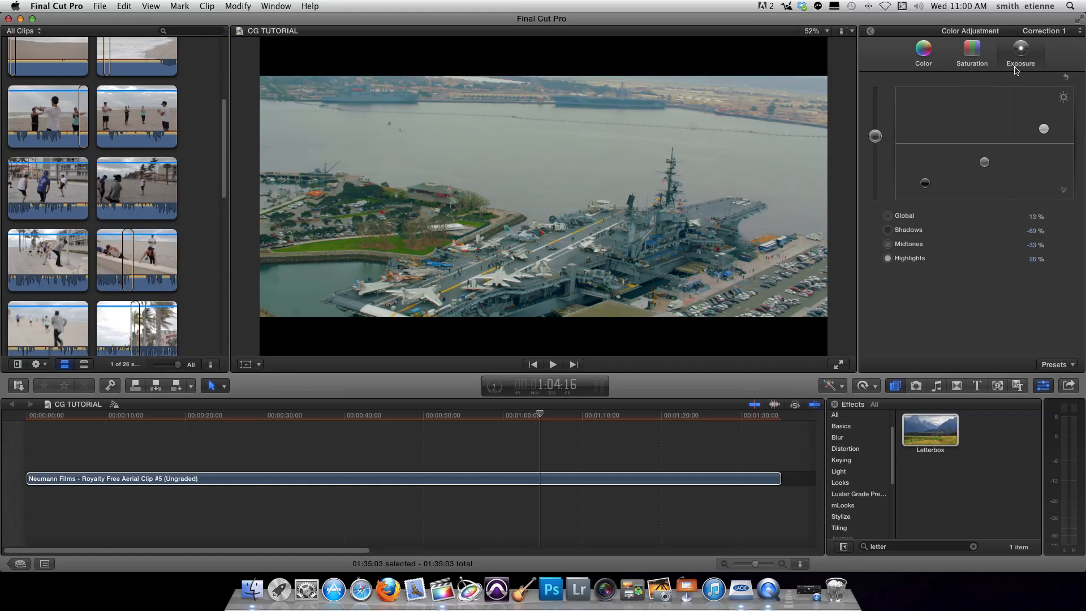
left_click(876, 137)
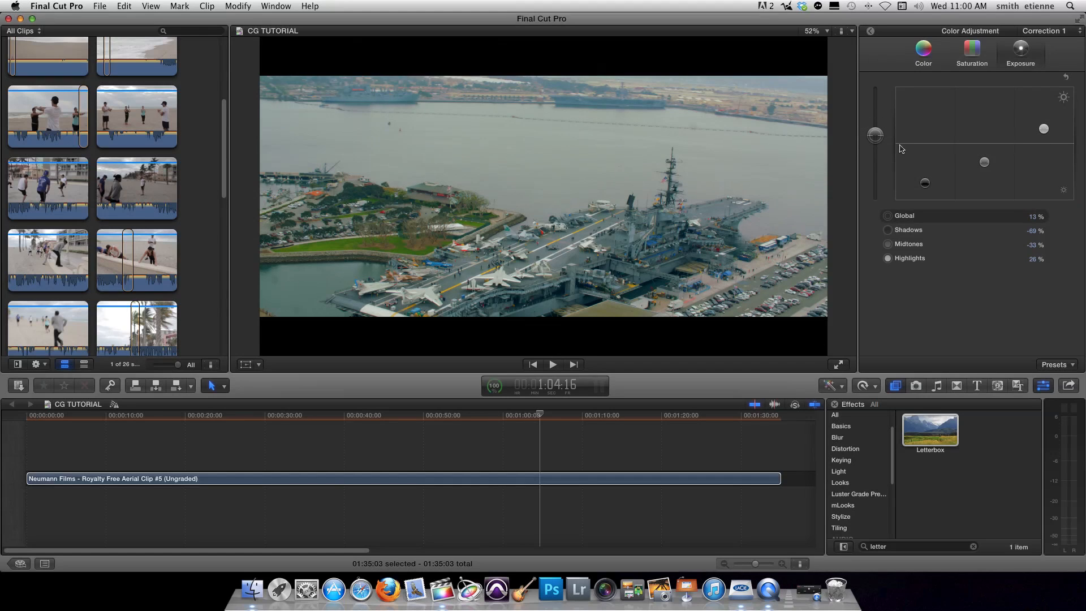
left_click_drag(879, 142, 879, 137)
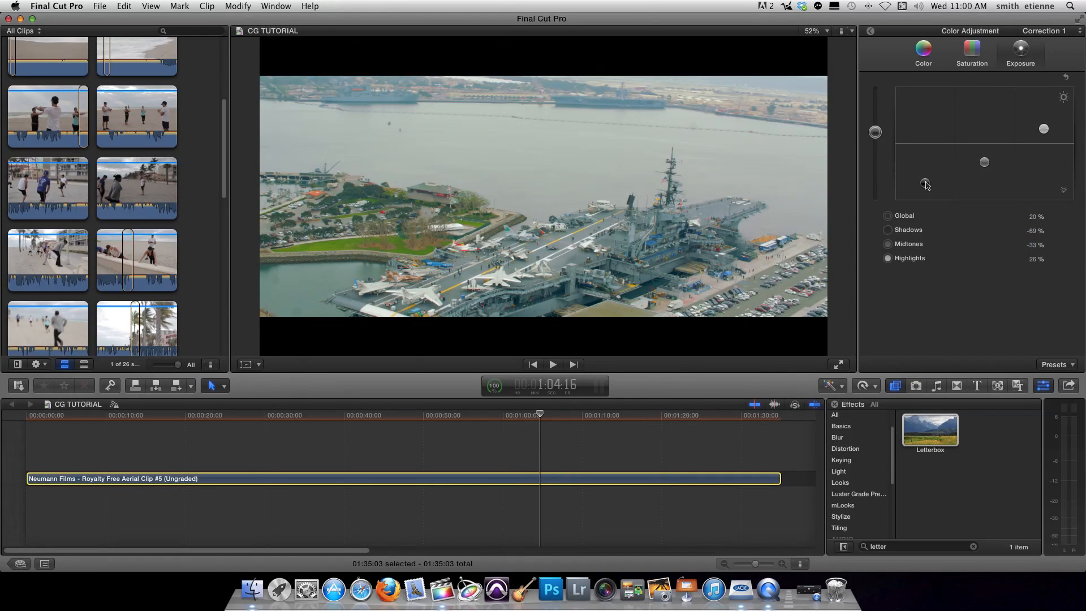
left_click_drag(926, 185, 926, 187)
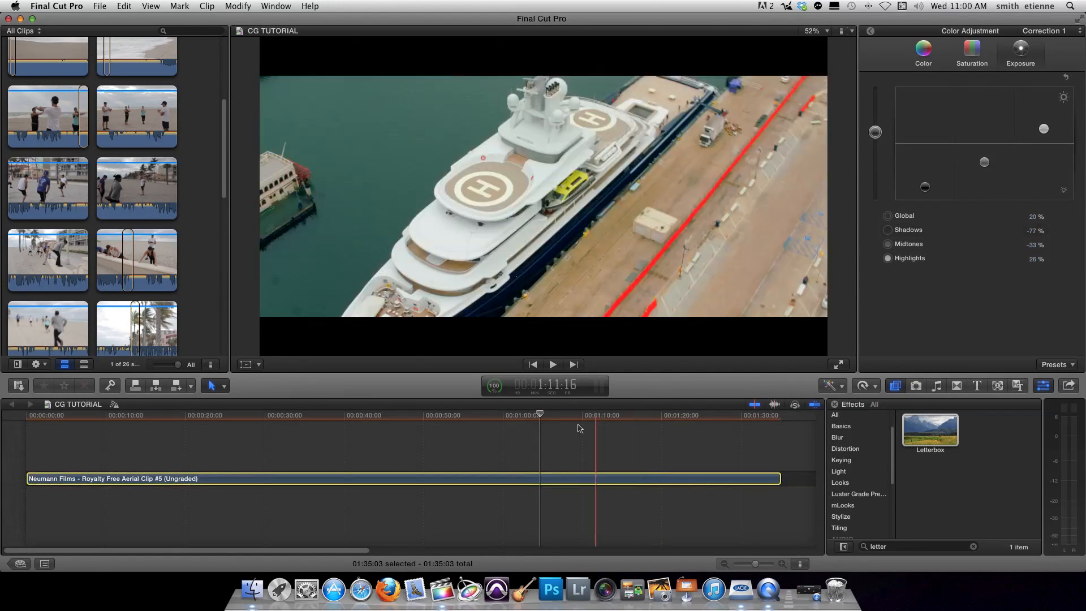
- Set Correction 1's global saturation to 62% after trying lower levels, judging it on the aircraft carrier shot near 0:46
left_click(395, 436)
left_click(971, 56)
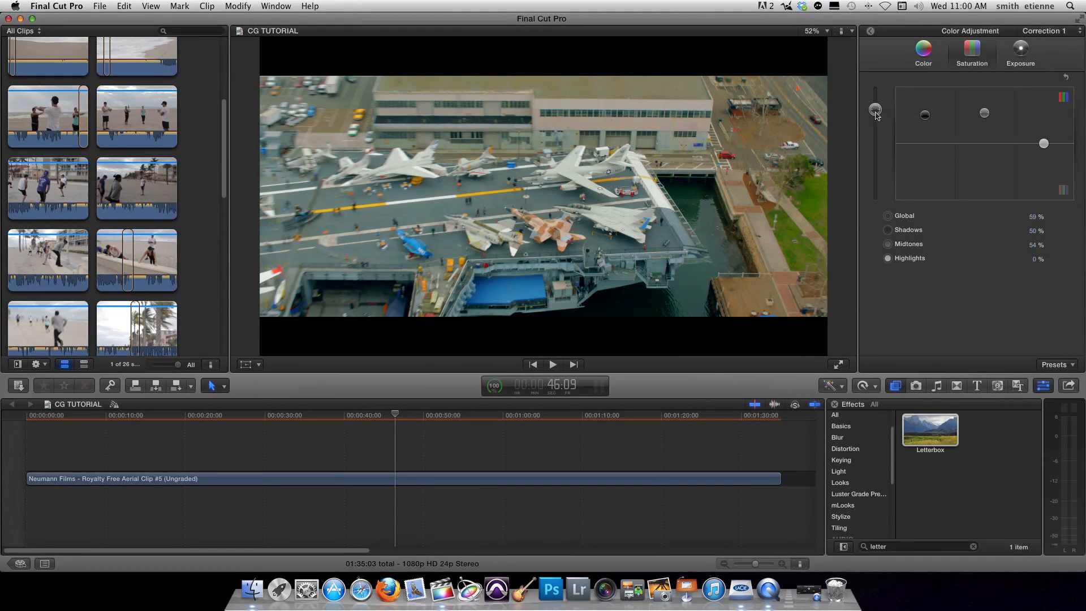
left_click_drag(875, 111, 876, 131)
left_click_drag(877, 149, 876, 153)
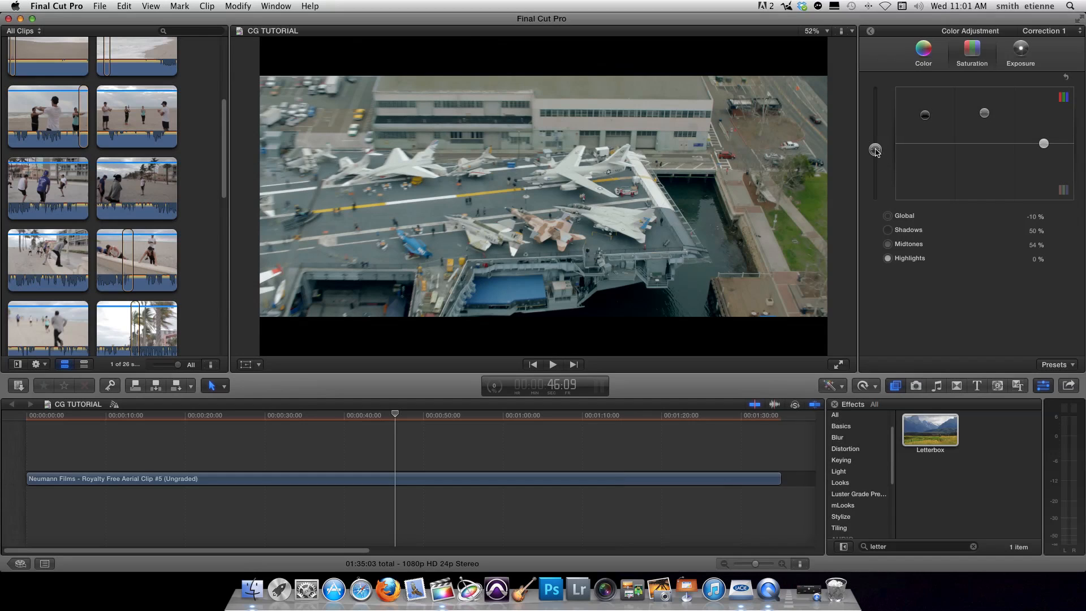
left_click_drag(875, 150, 881, 111)
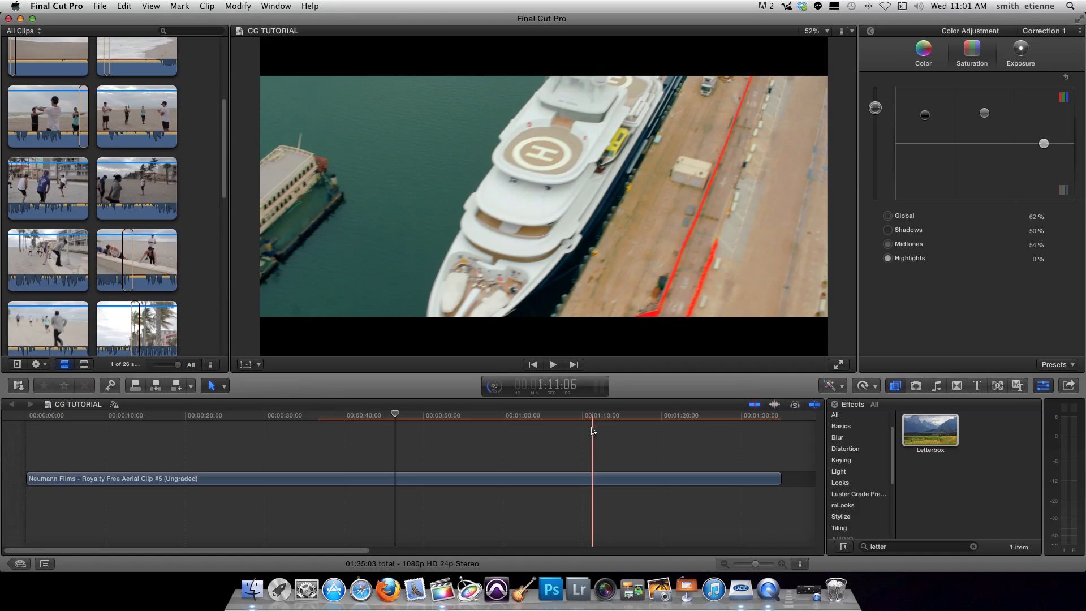
left_click(1021, 52)
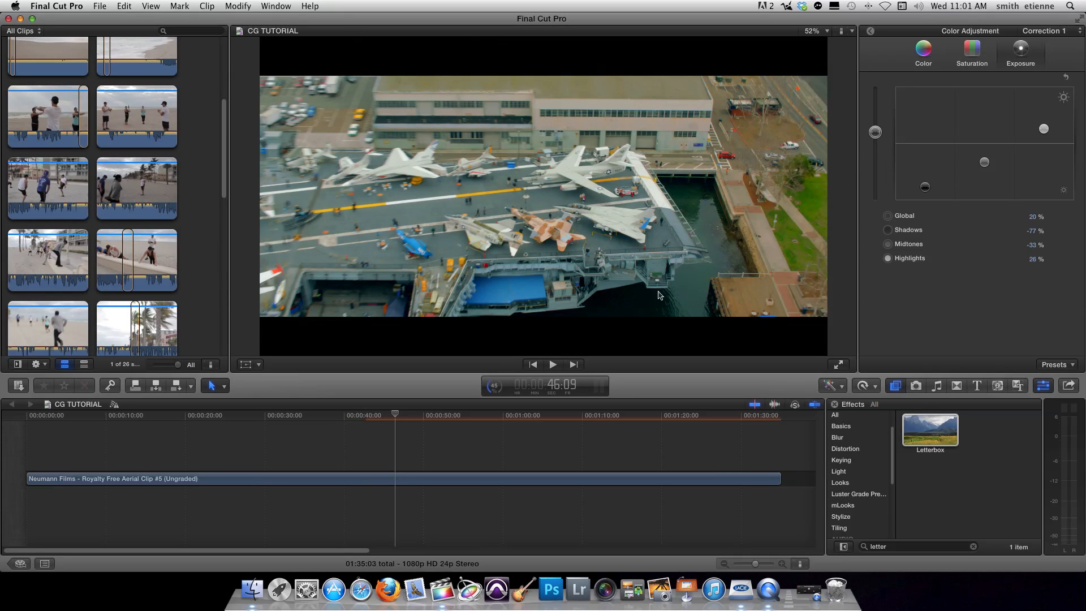
left_click(971, 63)
left_click(1021, 52)
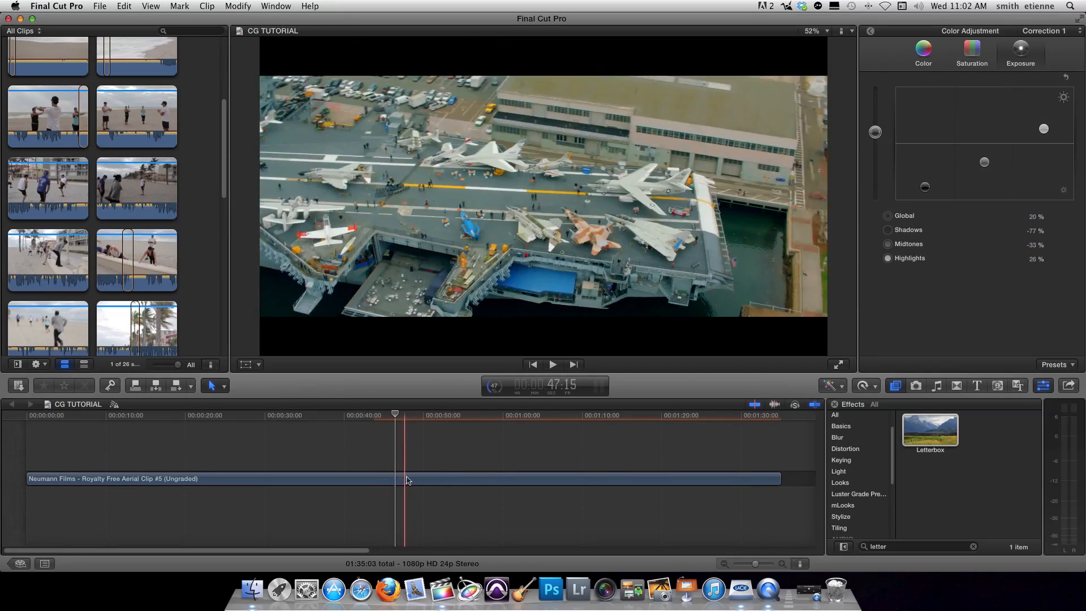
- Connect the graded clip "Afterglow - ProRes FILM 1" to the timeline at 1:37:09, just past the end of the aerial clip
scroll(577, 475, "right", 5)
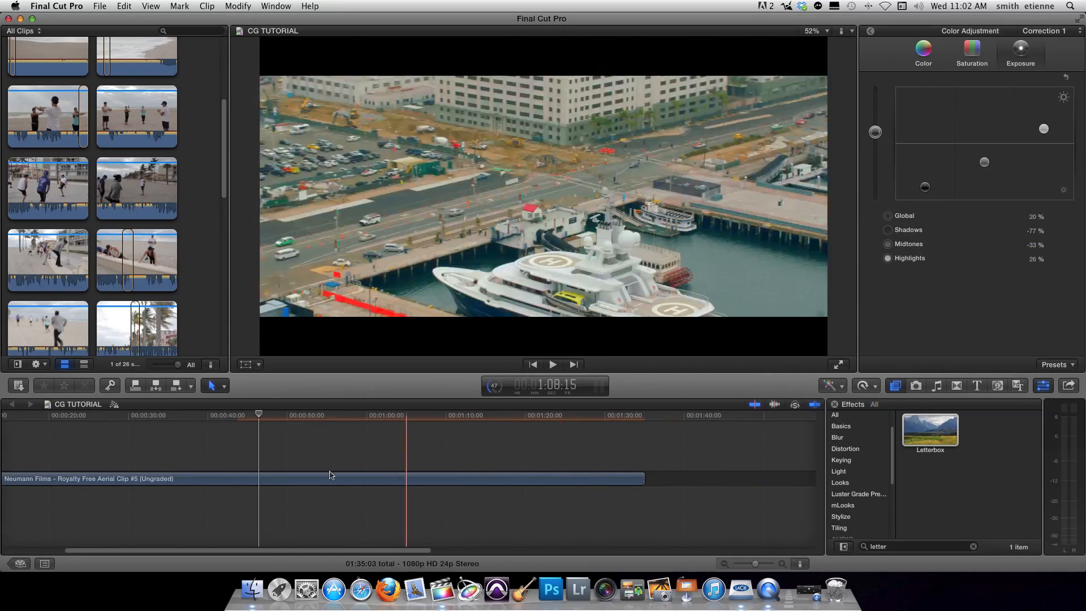
scroll(435, 476, "right", 1)
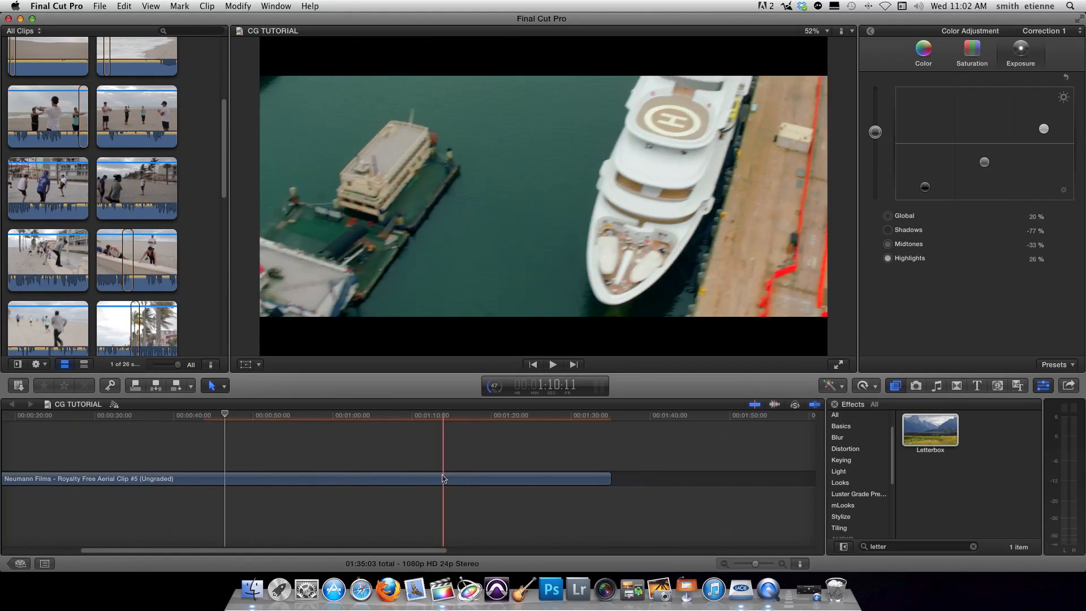
scroll(443, 478, "right", 6)
left_click(459, 472)
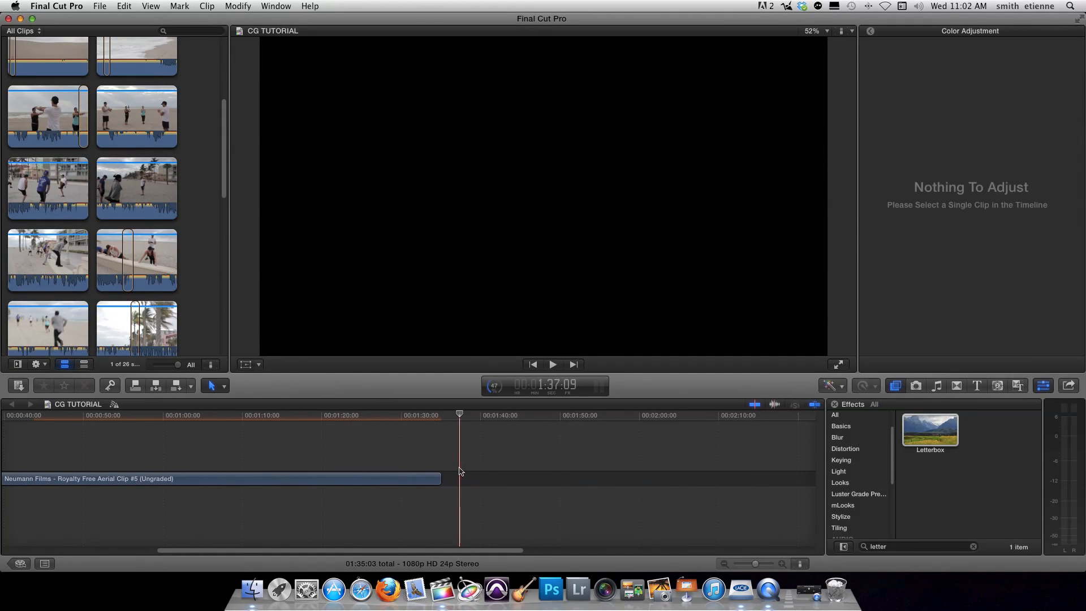
key("q")
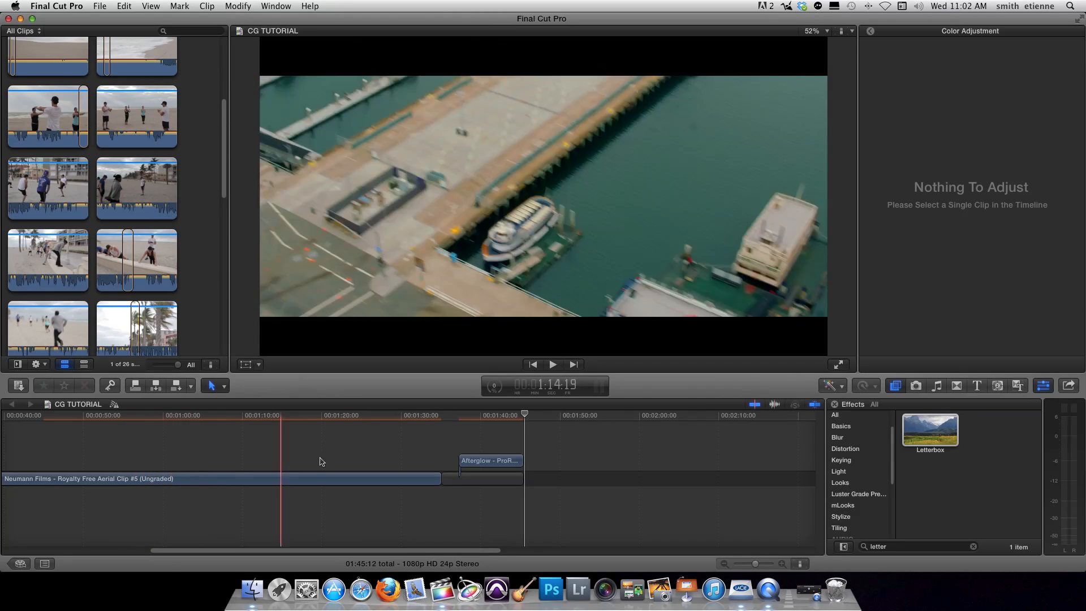
- Examine the Afterglow clip's effects and three stacked corrections, including Correction 3's color and exposure and Correction 1's exposure settings
left_click(486, 462)
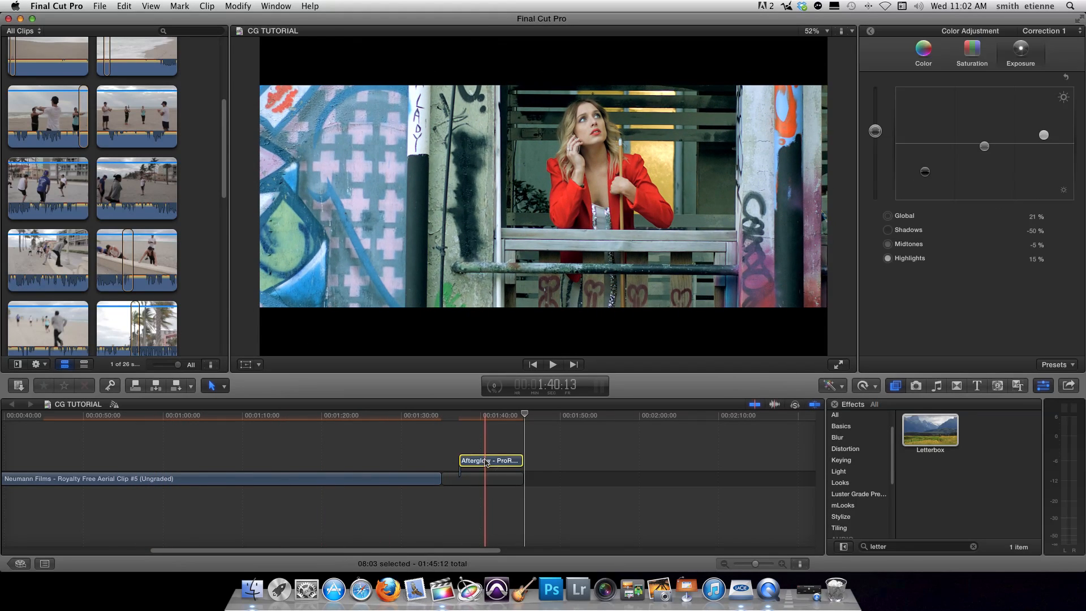
left_click(872, 33)
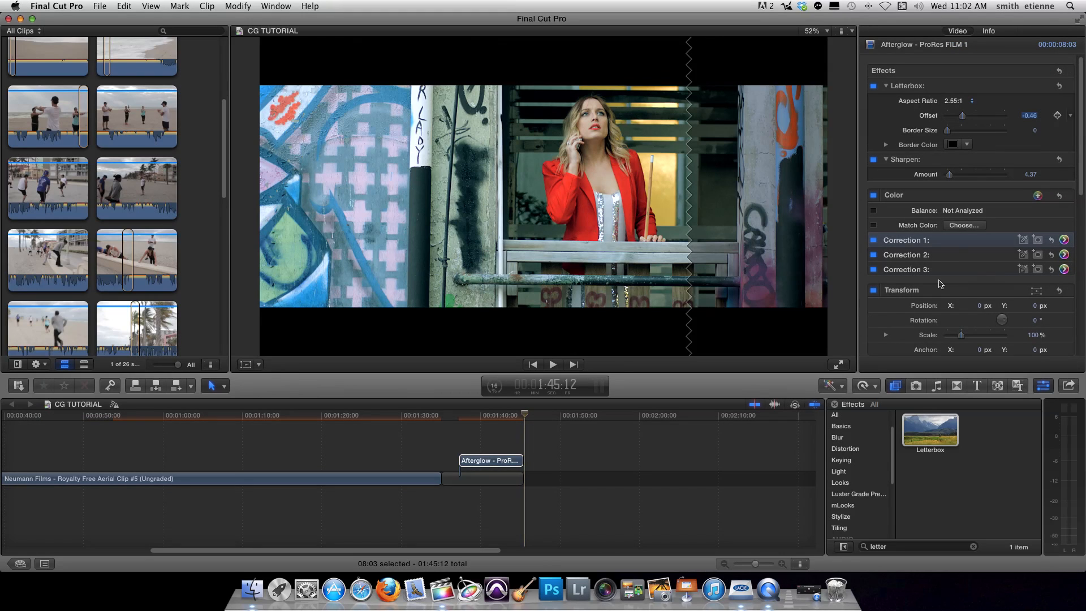
left_click(942, 260)
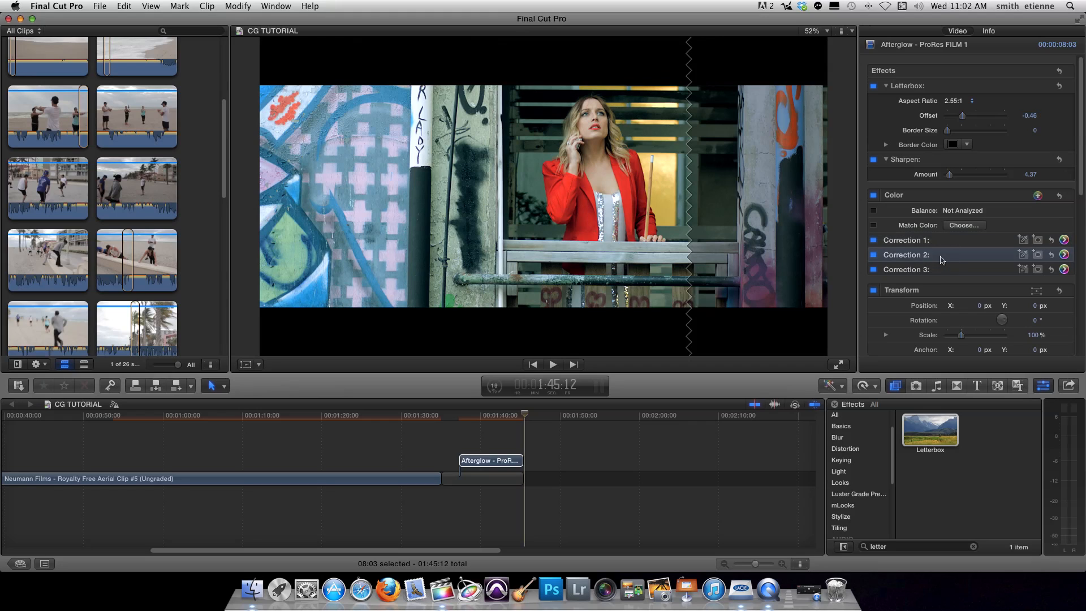
left_click(939, 270)
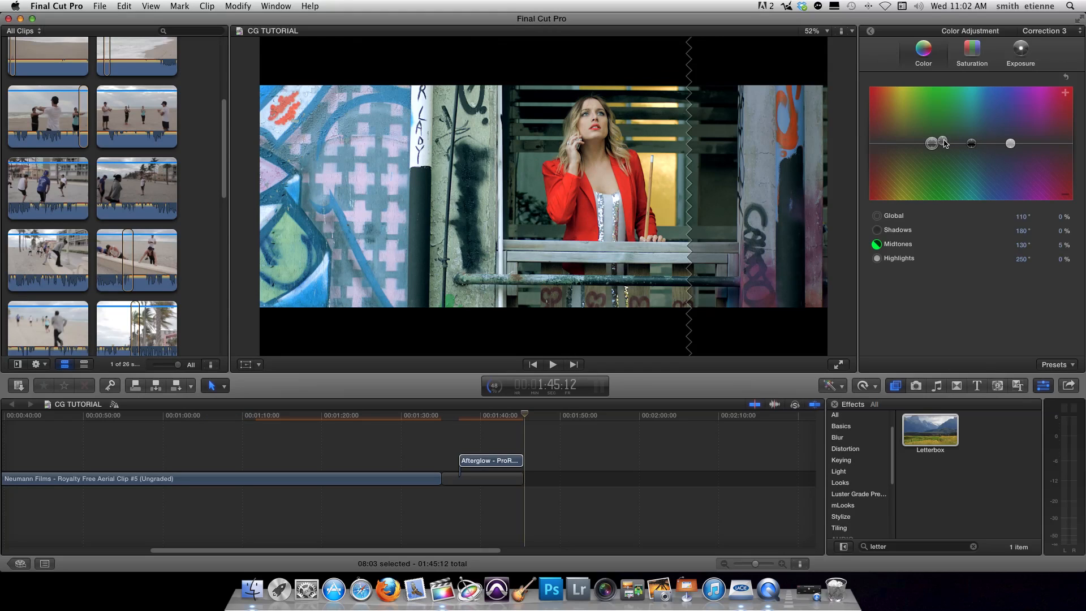
left_click(1019, 54)
left_click(868, 32)
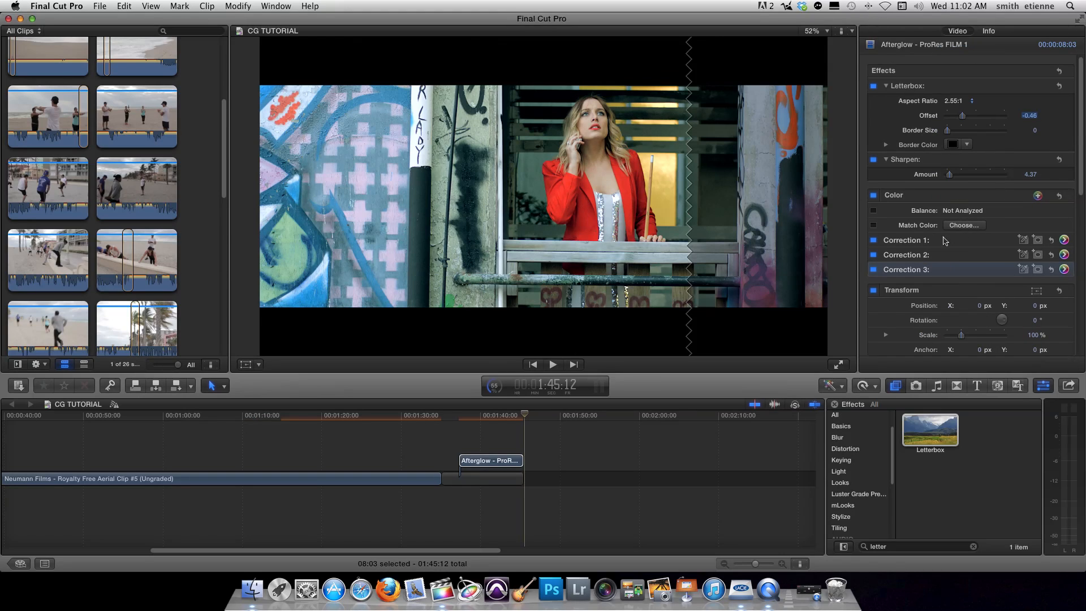
left_click(950, 245)
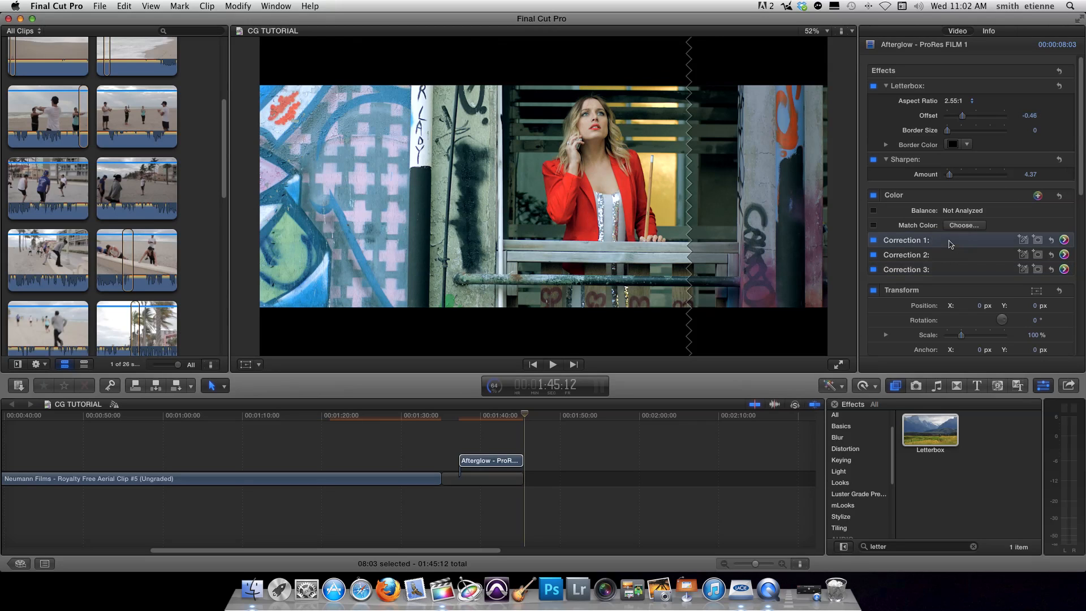
left_click(1065, 241)
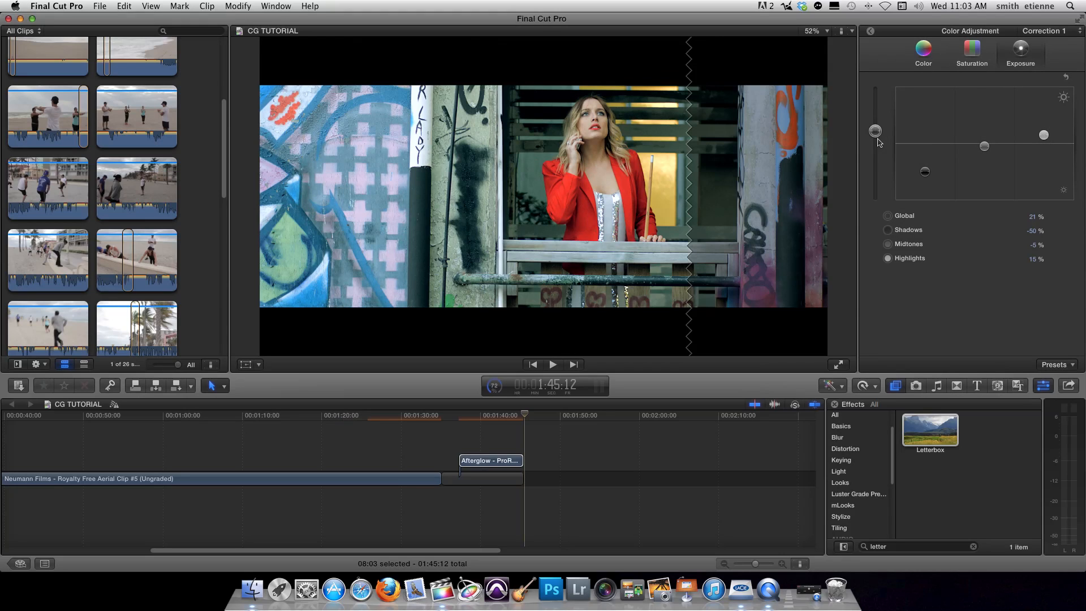
left_click(870, 30)
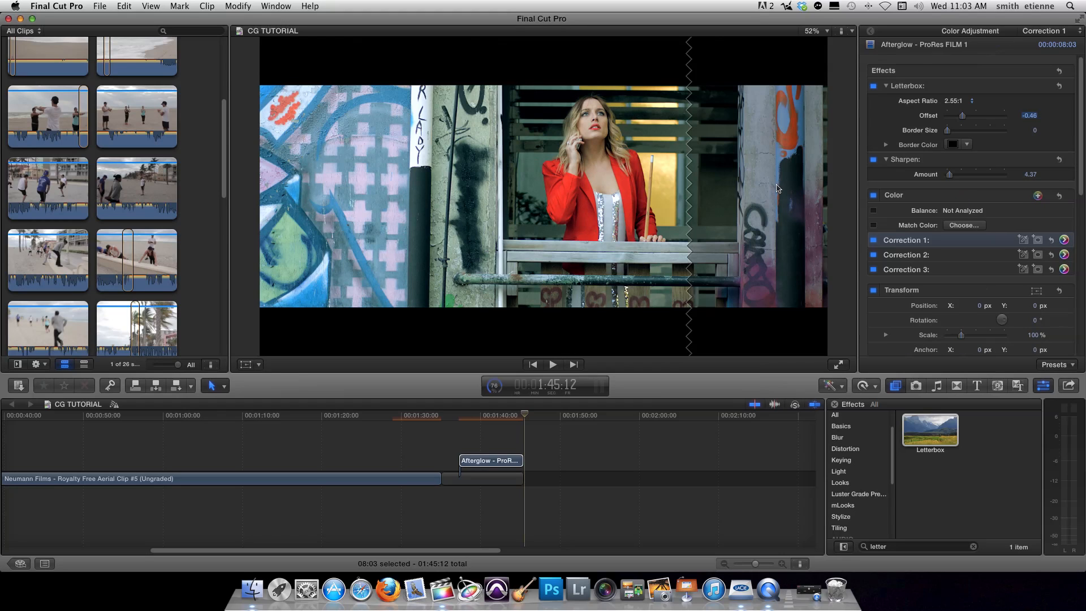